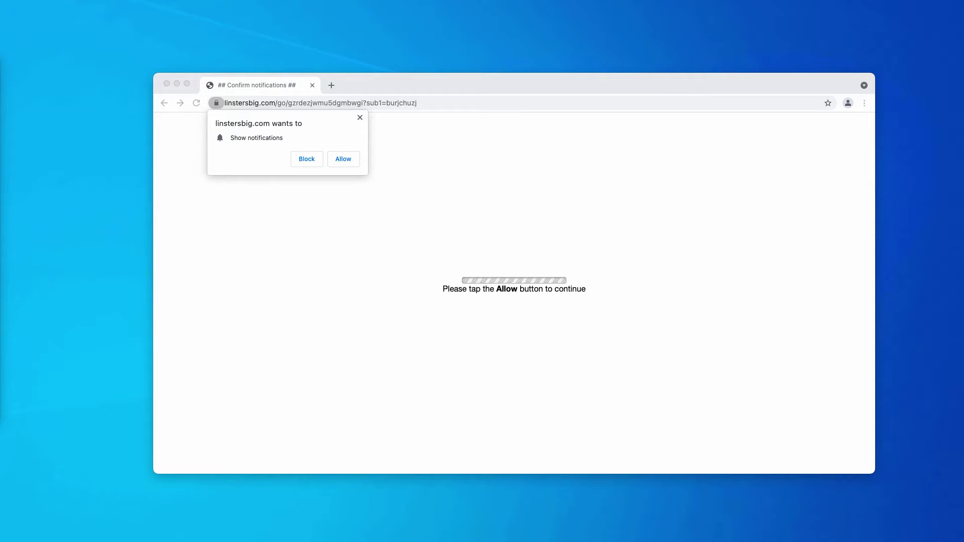
# Reposition the Chrome window and bring it into focus
pyautogui.moveTo(412, 85); pyautogui.dragTo(403, 83)
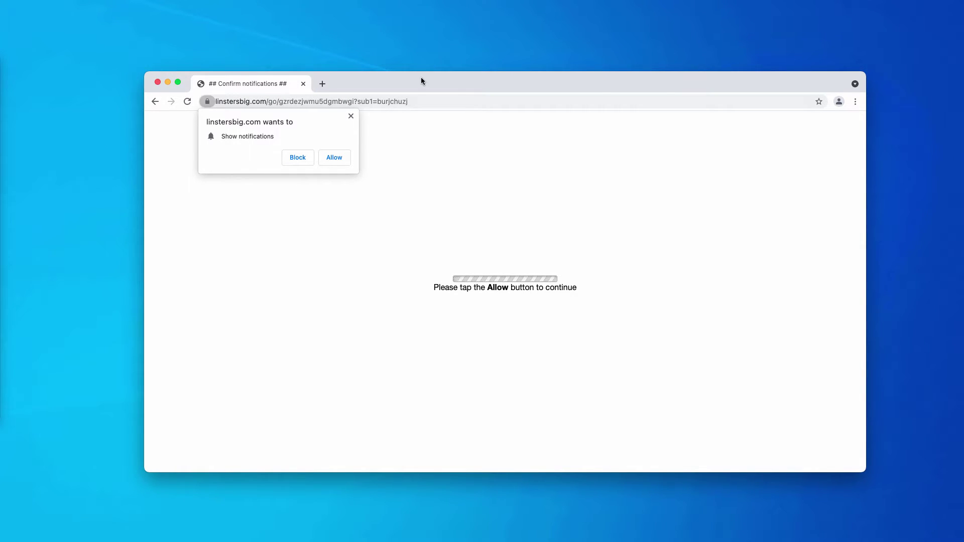
pyautogui.moveTo(421, 78); pyautogui.dragTo(419, 82)
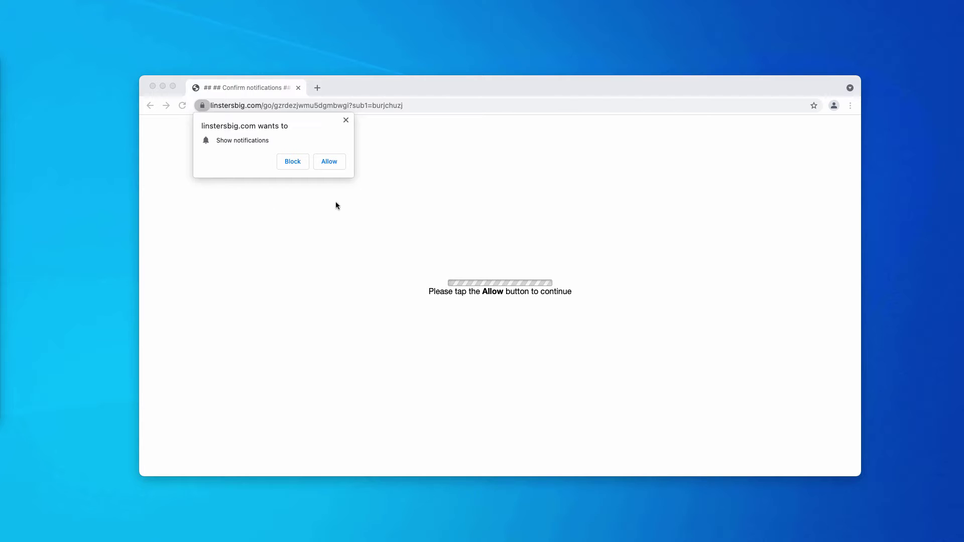
pyautogui.click(392, 85)
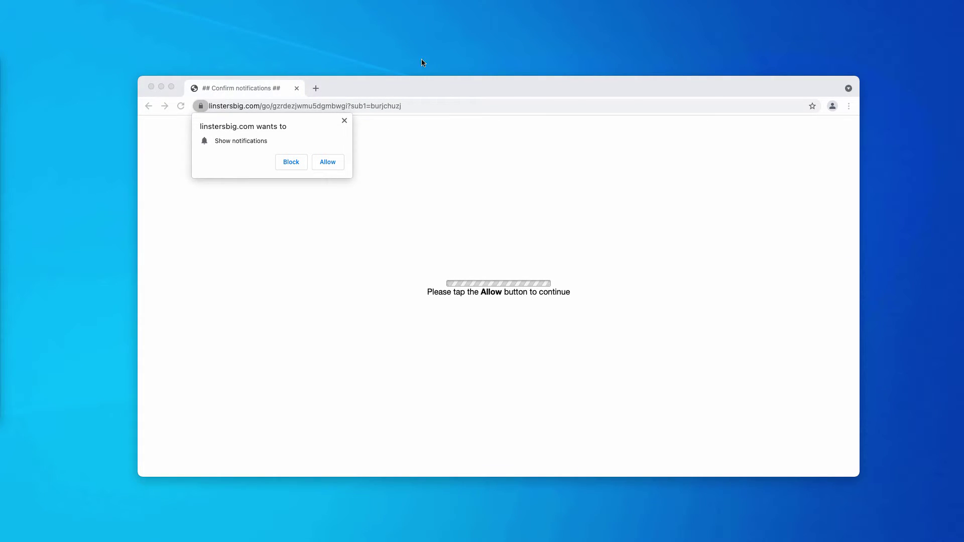
pyautogui.moveTo(453, 83); pyautogui.dragTo(450, 87)
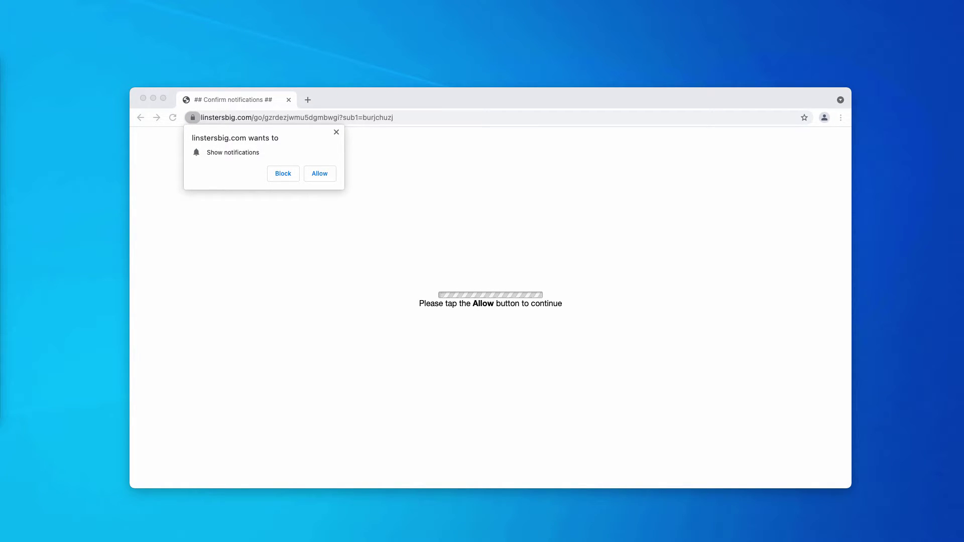
# Allow linstersbig.com notifications, then open a new tab showing Search Marquis
pyautogui.click(352, 229)
pyautogui.click(488, 227)
pyautogui.click(356, 242)
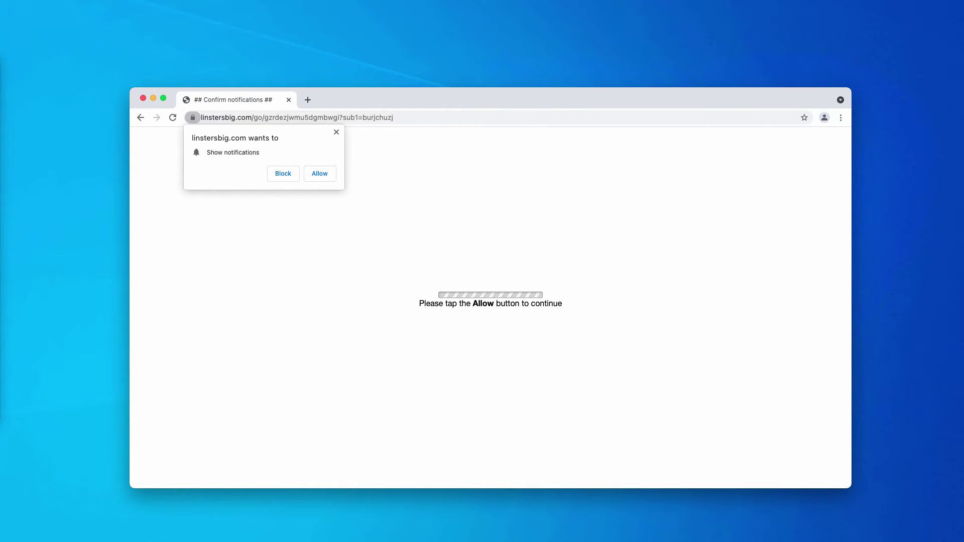
pyautogui.click(325, 174)
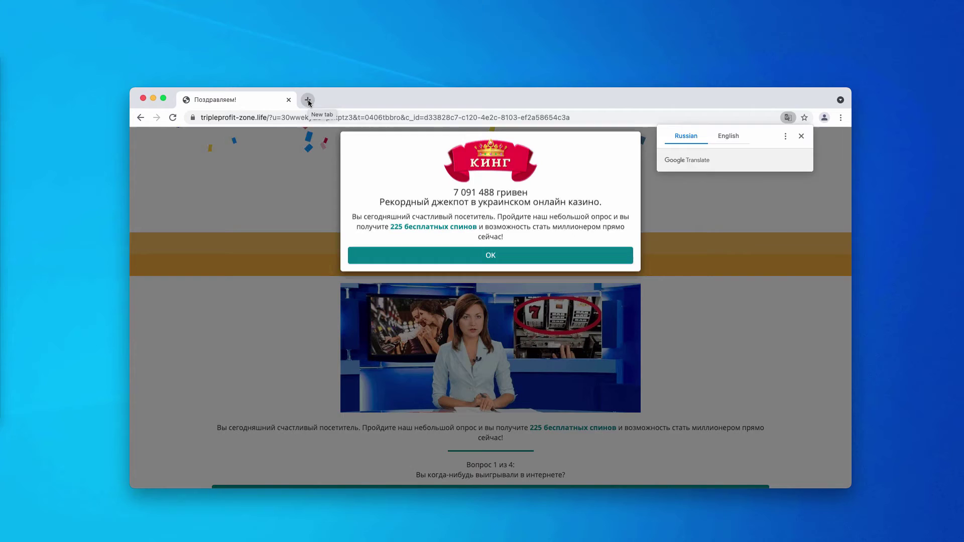
pyautogui.click(308, 100)
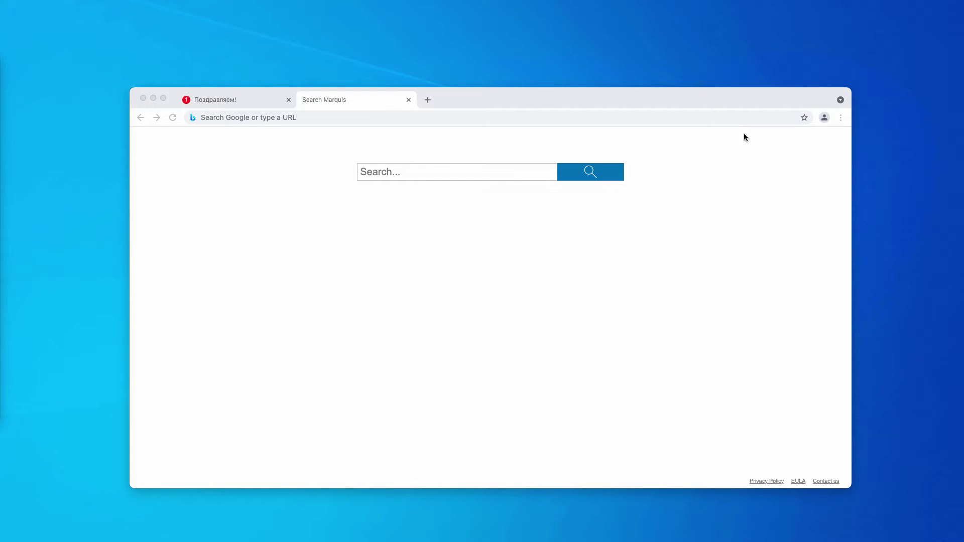
# Open Chrome Settings and scroll to the Privacy and security section
pyautogui.click(737, 107)
pyautogui.click(840, 117)
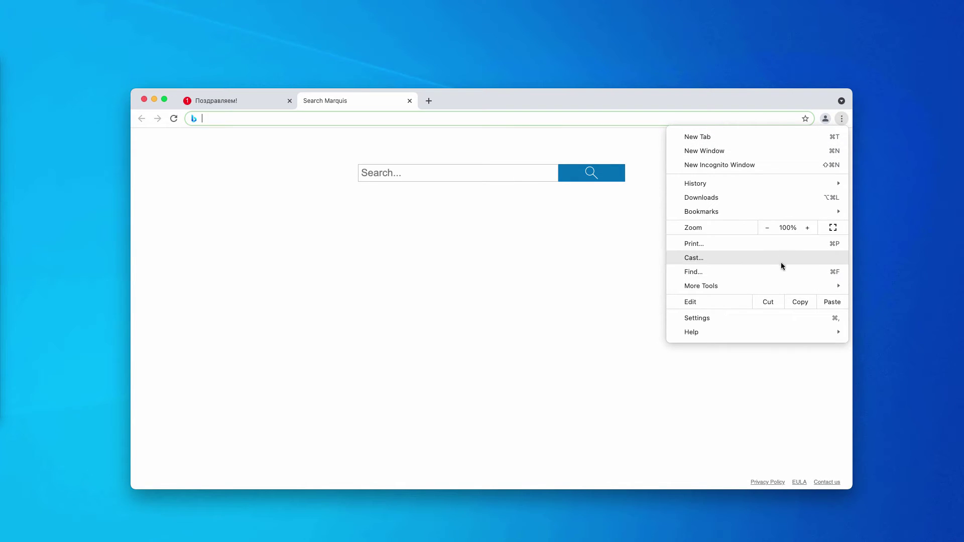
pyautogui.click(725, 319)
pyautogui.scroll(-3, 547, 302)
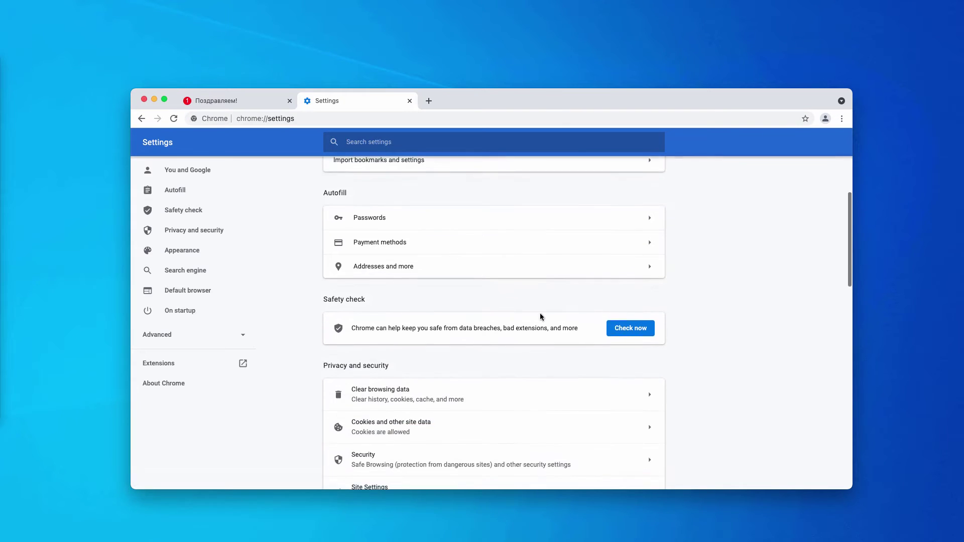
pyautogui.scroll(-3, 541, 316)
pyautogui.moveTo(323, 271); pyautogui.dragTo(389, 278)
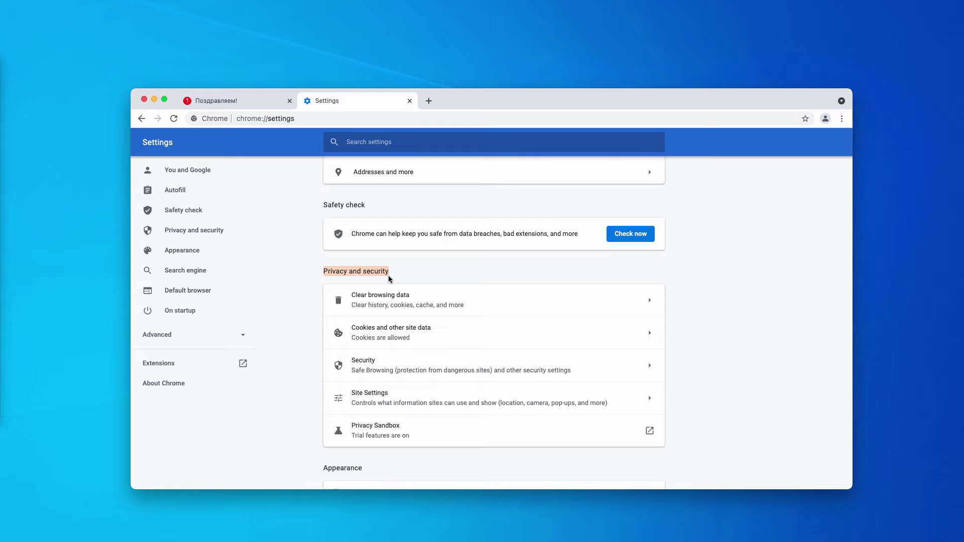
pyautogui.click(391, 279)
pyautogui.scroll(-2, 396, 283)
# In Site Settings > Notifications, remove linstersbig.com from the allowed sites
pyautogui.click(401, 330)
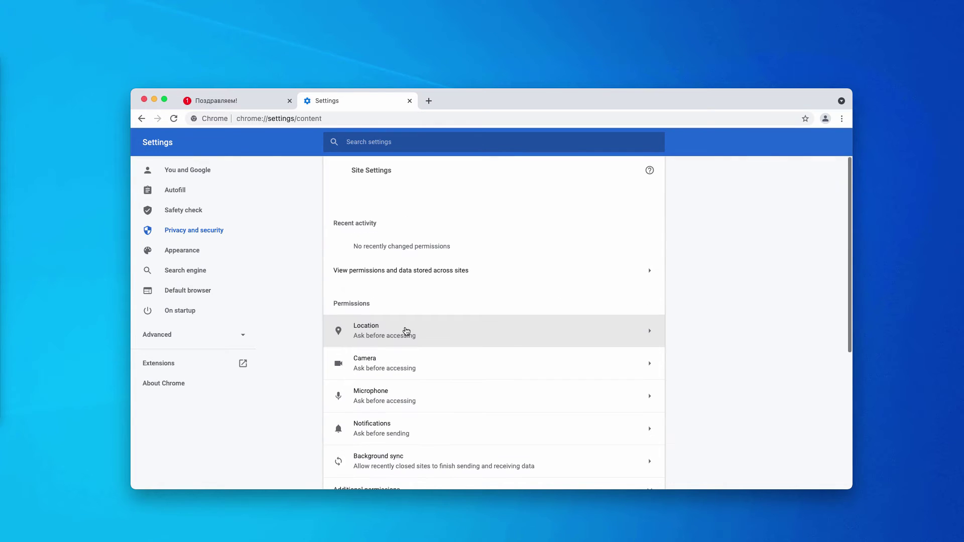
pyautogui.scroll(-2, 365, 281)
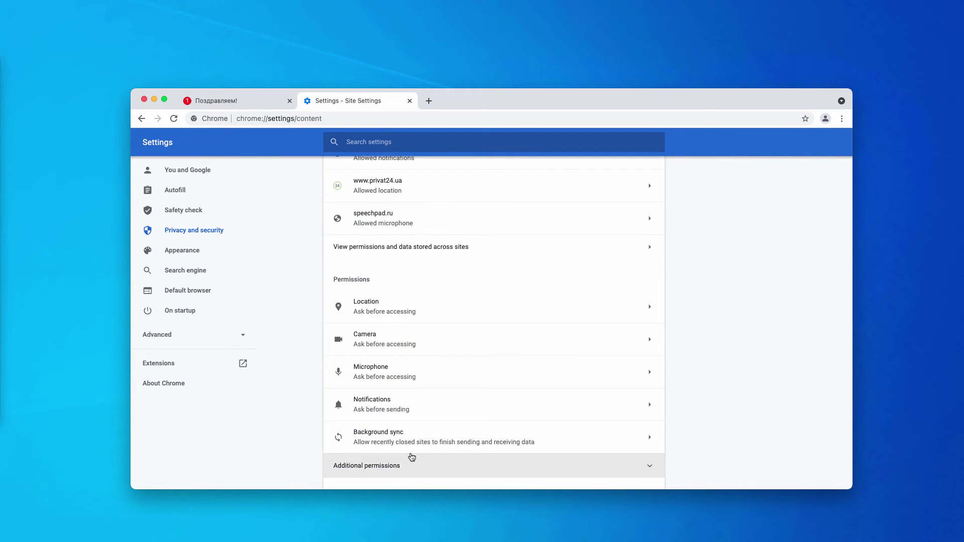
pyautogui.click(417, 406)
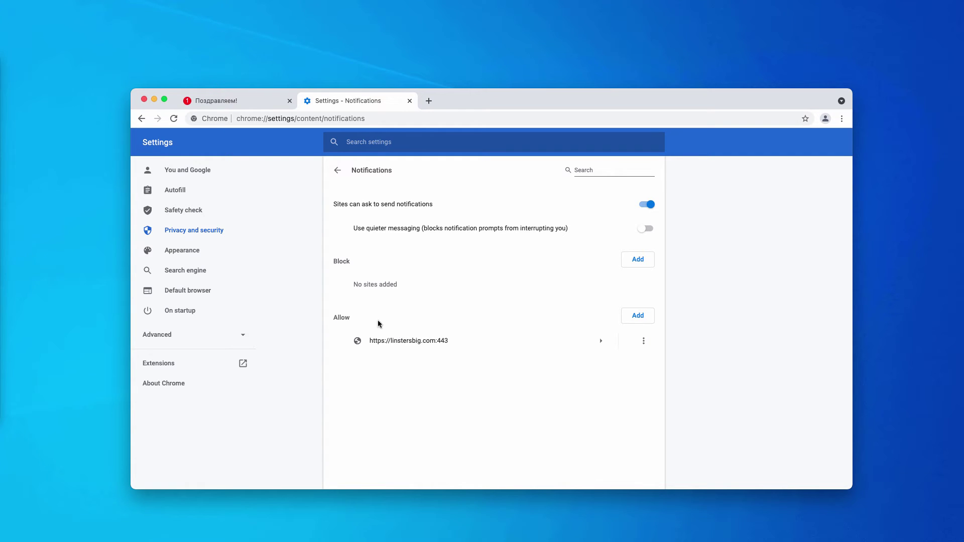
pyautogui.click(644, 341)
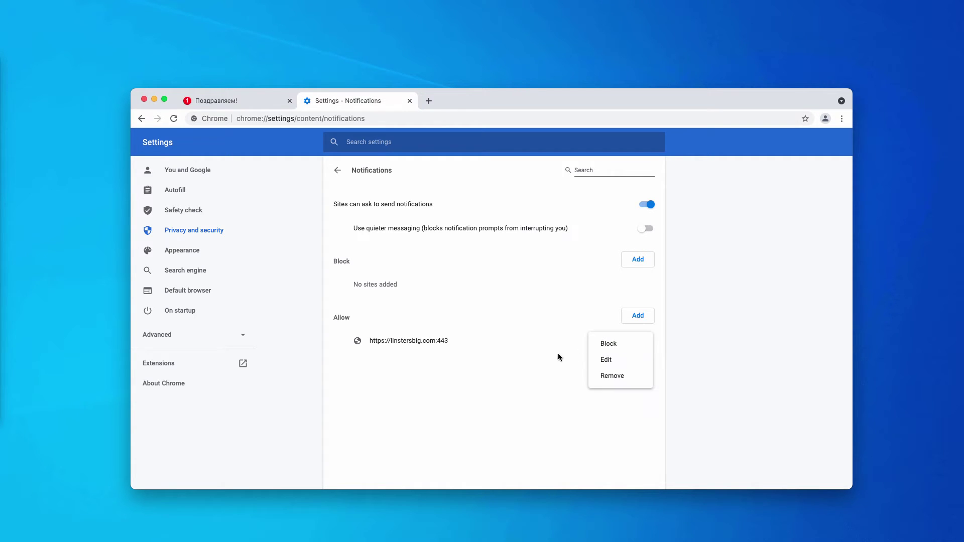
pyautogui.click(621, 379)
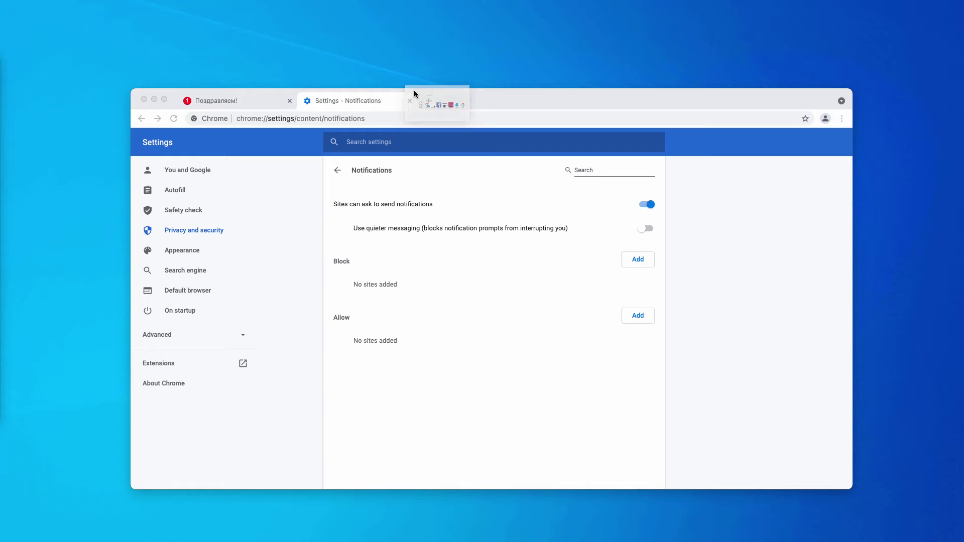
# Open Firefox's Privacy & Security preferences and its Notifications Settings list
pyautogui.moveTo(616, 104); pyautogui.dragTo(404, 98)
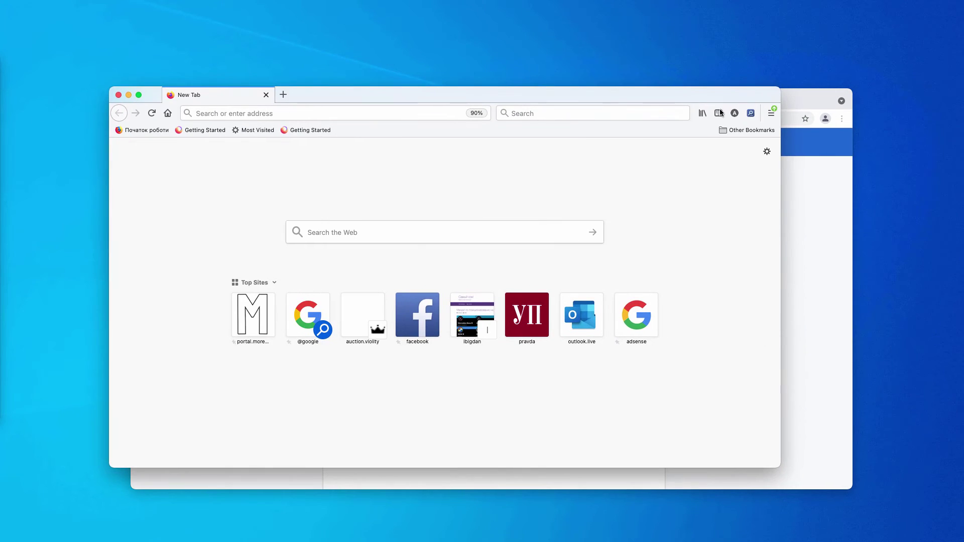
pyautogui.click(771, 113)
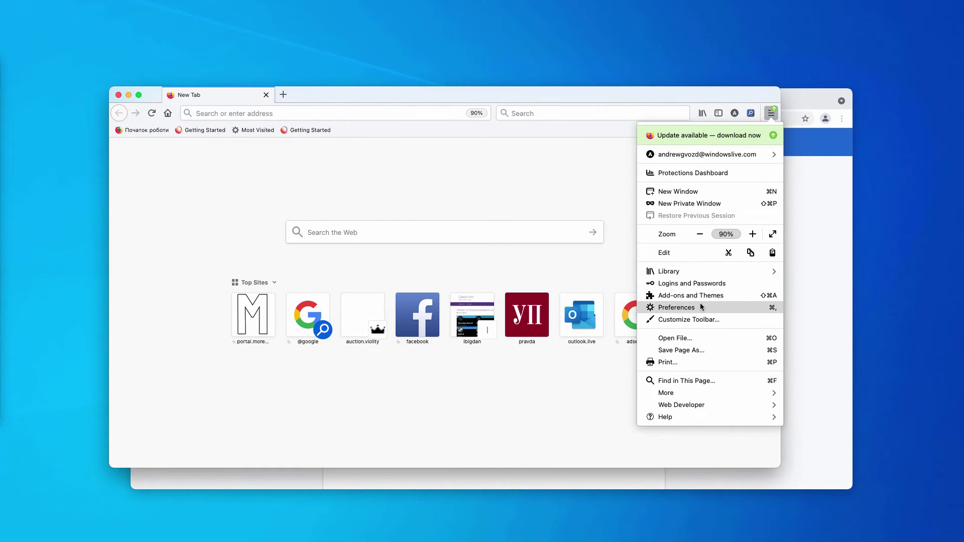
pyautogui.click(699, 307)
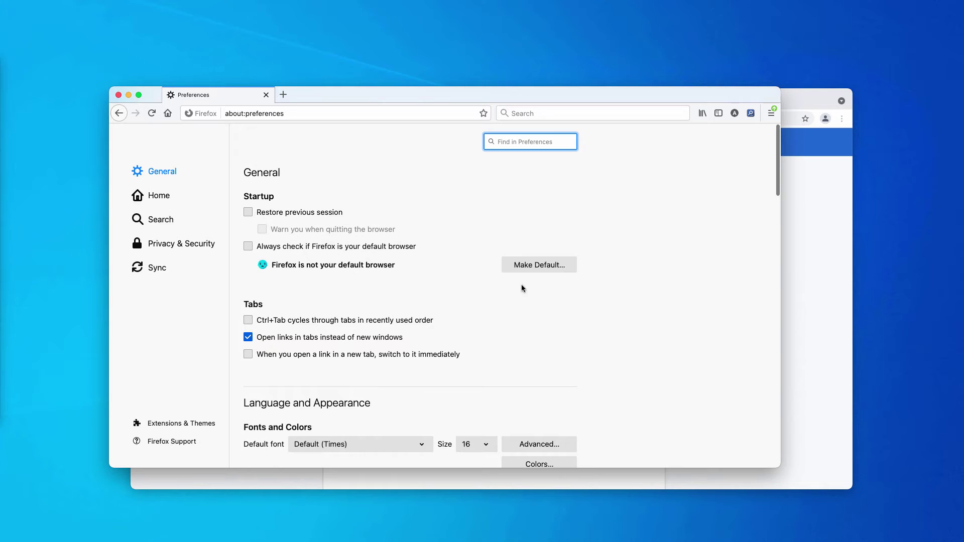
pyautogui.click(219, 242)
pyautogui.scroll(-9, 421, 287)
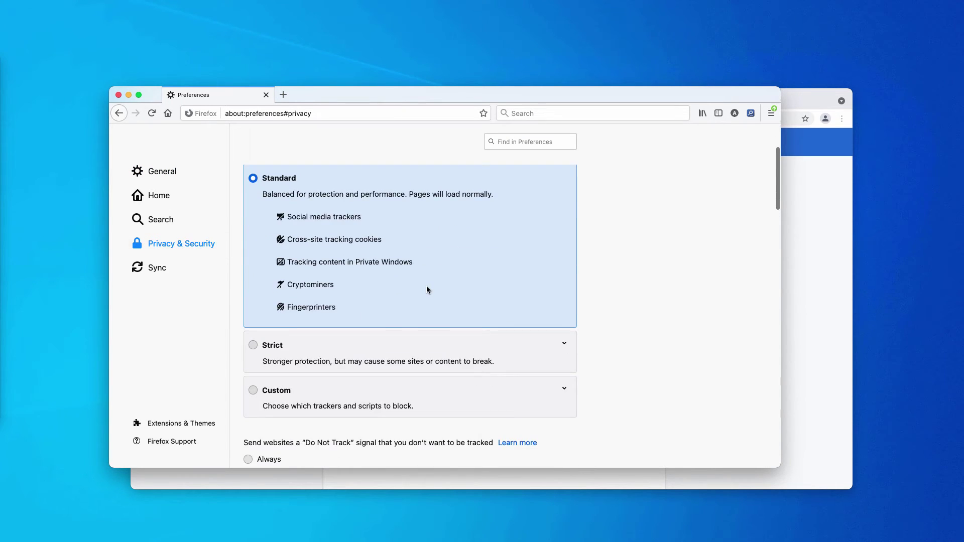
pyautogui.scroll(-7, 422, 305)
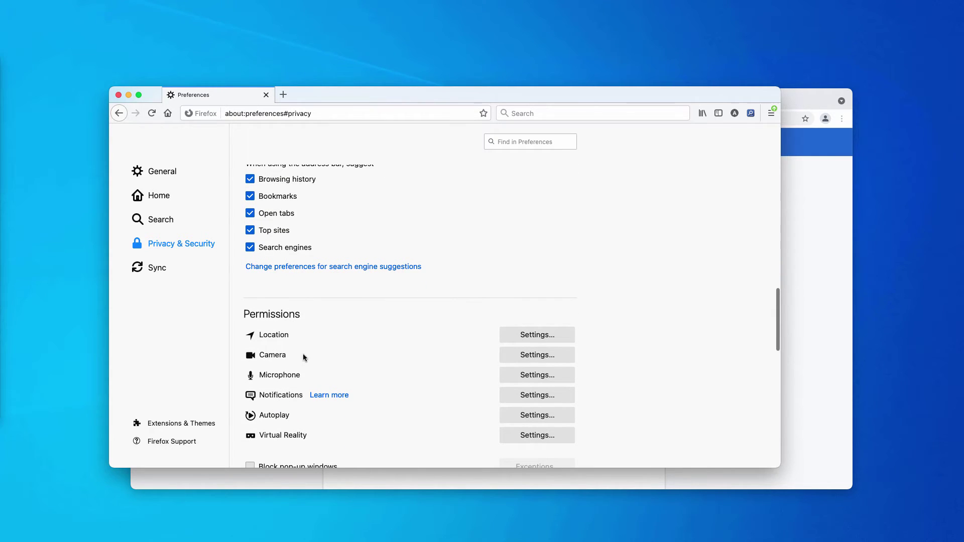
pyautogui.click(541, 395)
# Remove 3.nextyourcontent.com and 1.nextyourcontent.com from the notification permissions
pyautogui.scroll(-2, 459, 324)
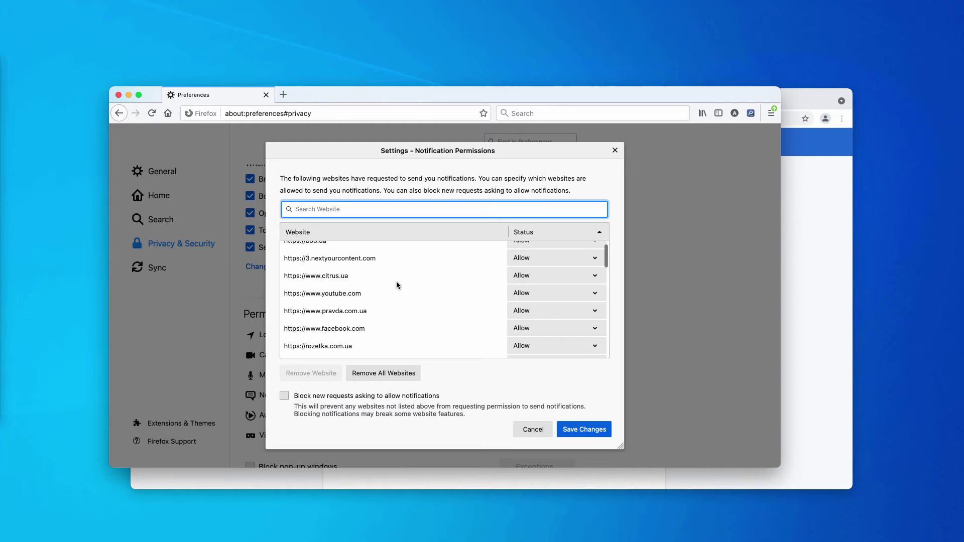
pyautogui.click(442, 257)
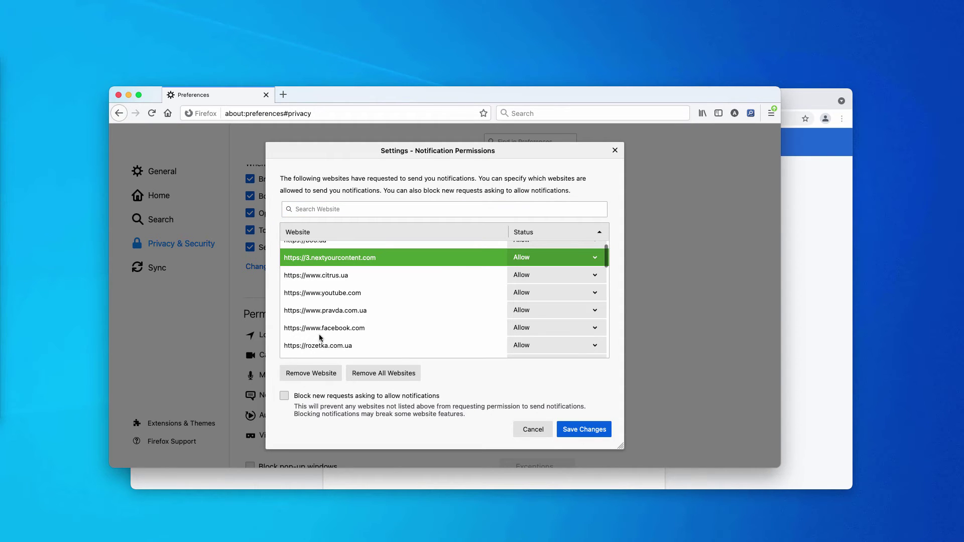
pyautogui.click(324, 375)
pyautogui.scroll(-3, 346, 327)
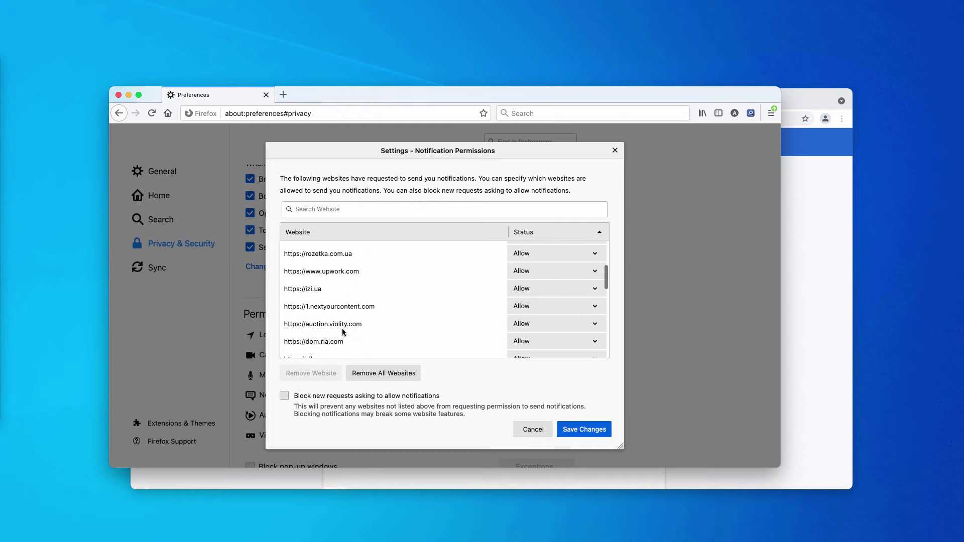
pyautogui.scroll(-2, 341, 329)
pyautogui.click(341, 274)
pyautogui.click(326, 376)
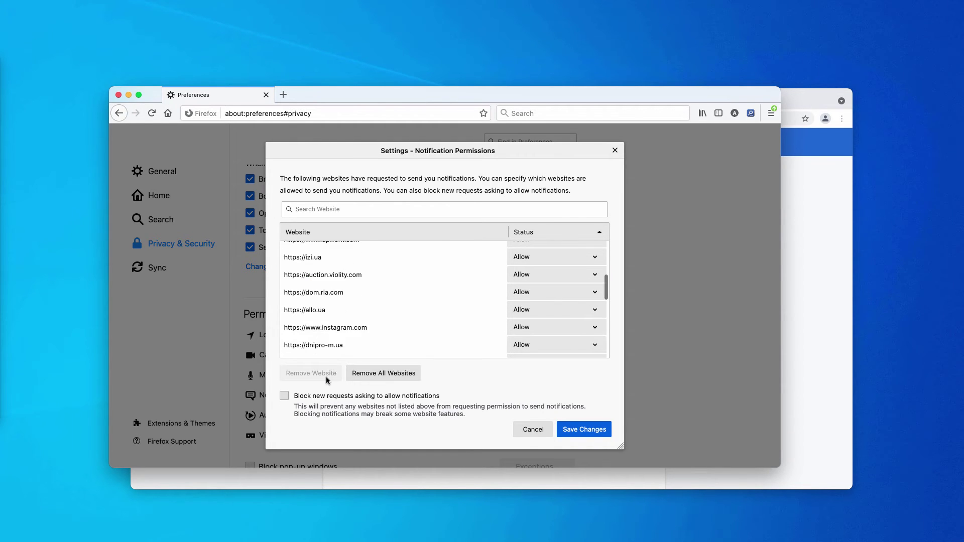
# Remove 2.nextyourcontent.com and 0.nextyourcontent.com, then save the changes
pyautogui.scroll(-5, 332, 340)
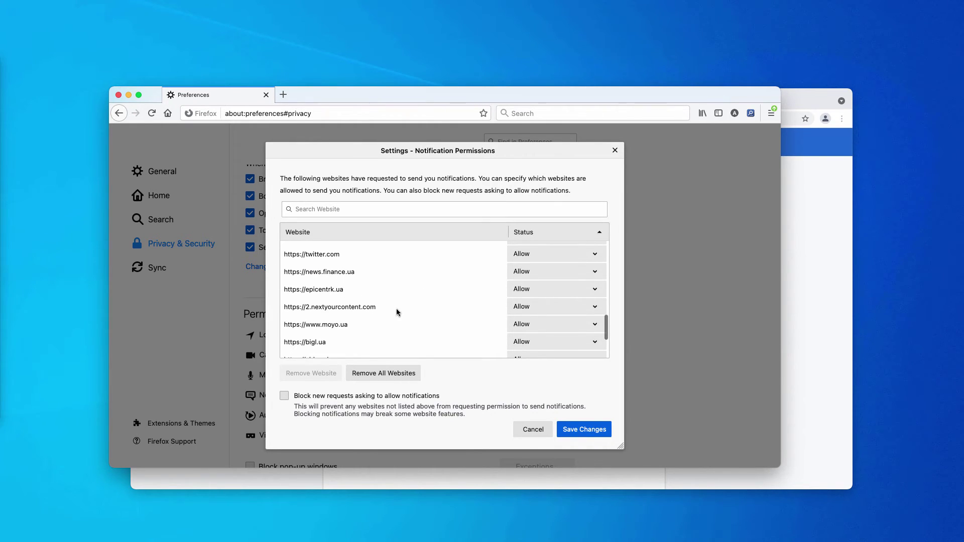
pyautogui.click(374, 312)
pyautogui.click(335, 373)
pyautogui.scroll(-2, 374, 344)
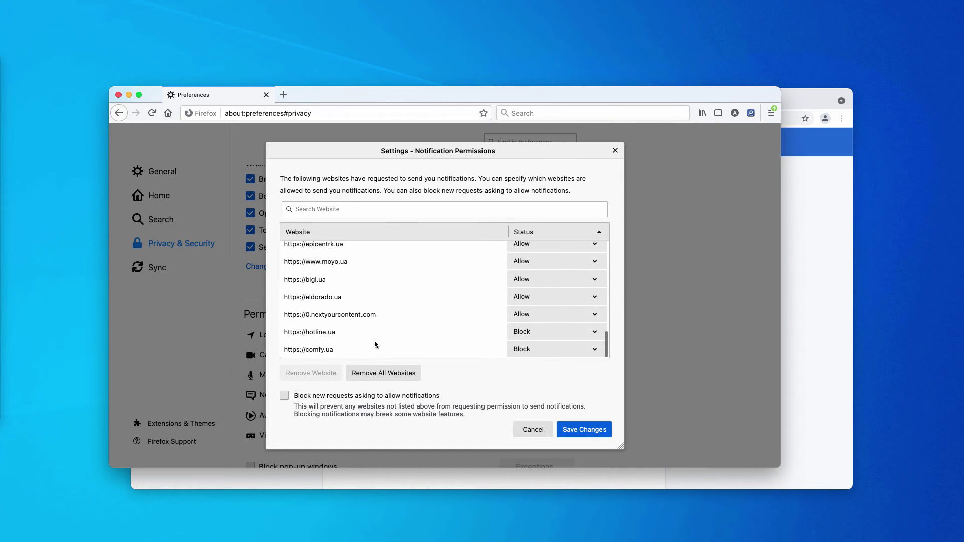
pyautogui.click(360, 319)
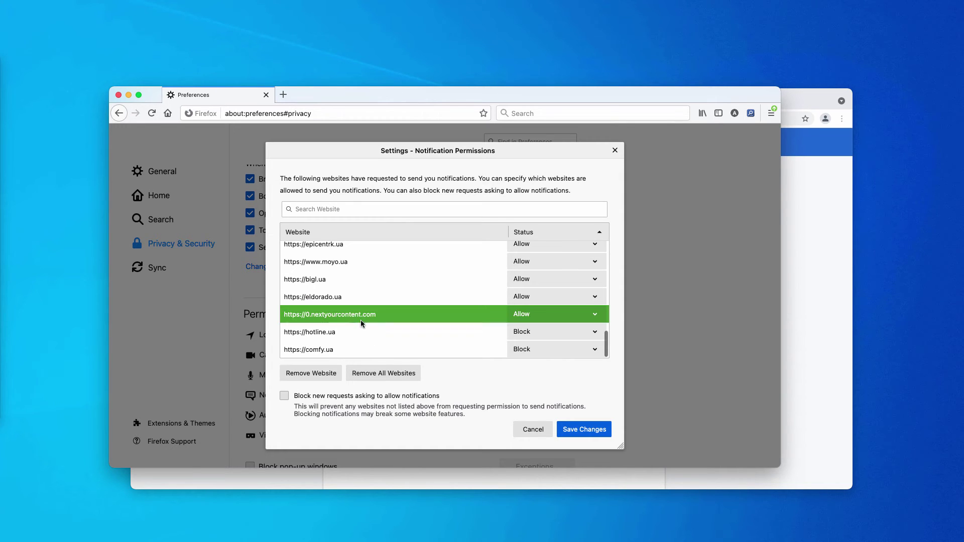
pyautogui.click(325, 374)
pyautogui.click(615, 150)
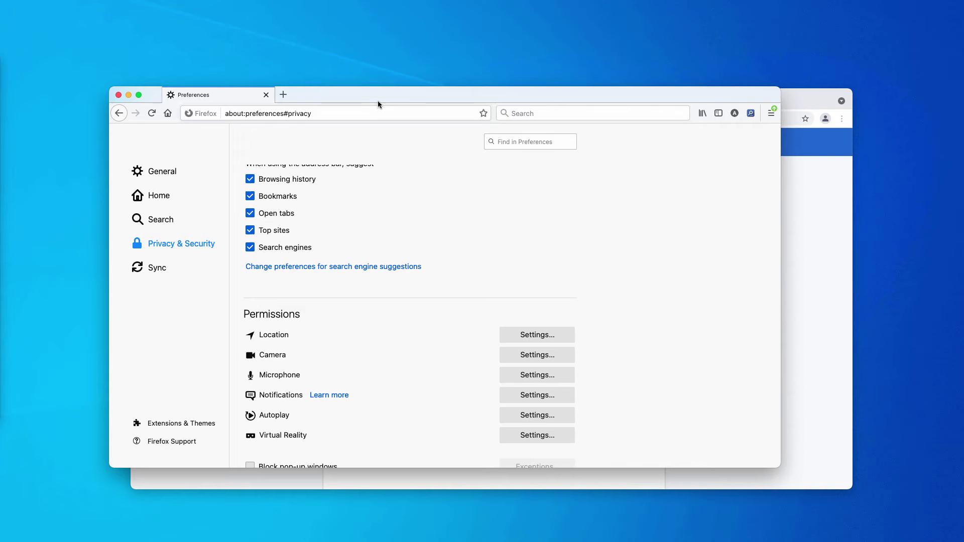
# Close Firefox and go to combocleaner.com via Chrome's address bar autocomplete
pyautogui.click(266, 95)
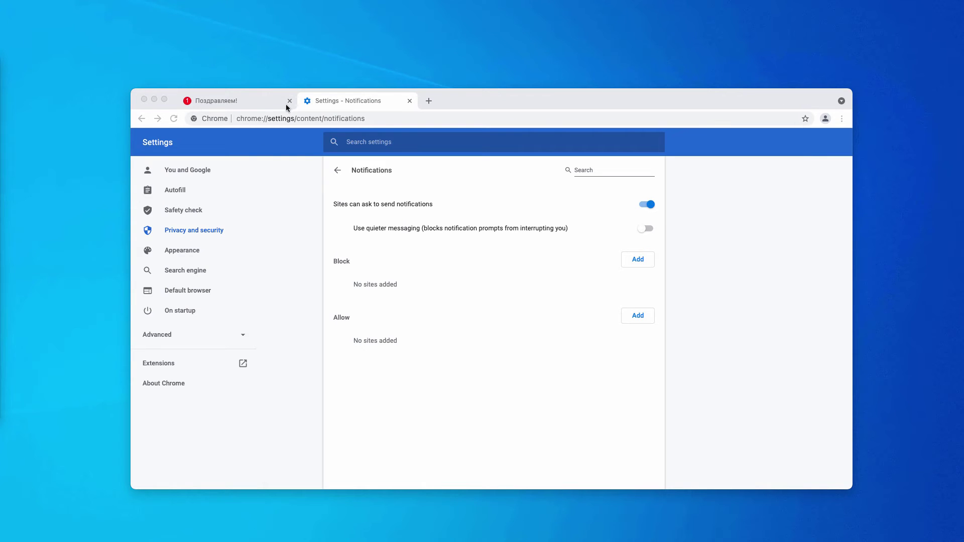
pyautogui.click(322, 114)
pyautogui.write('c')
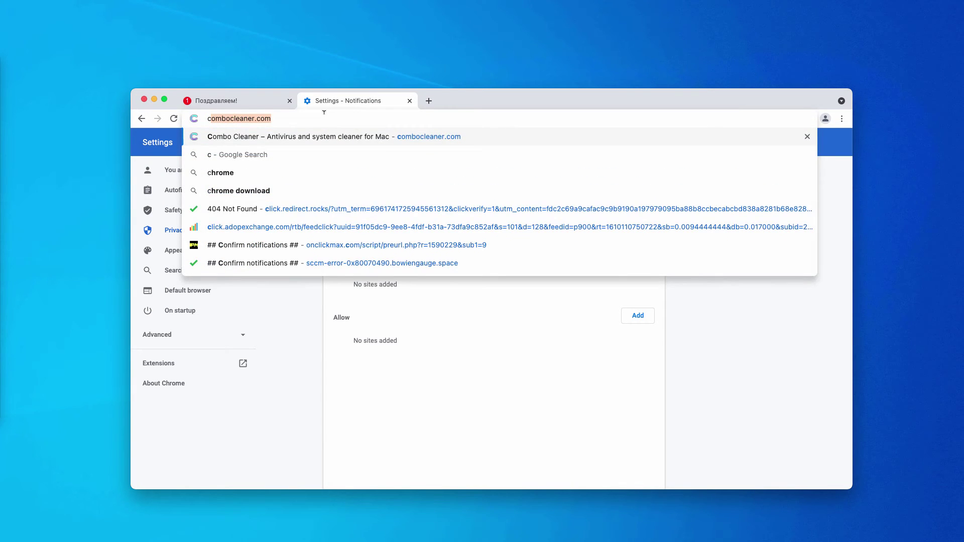
pyautogui.press('Return')
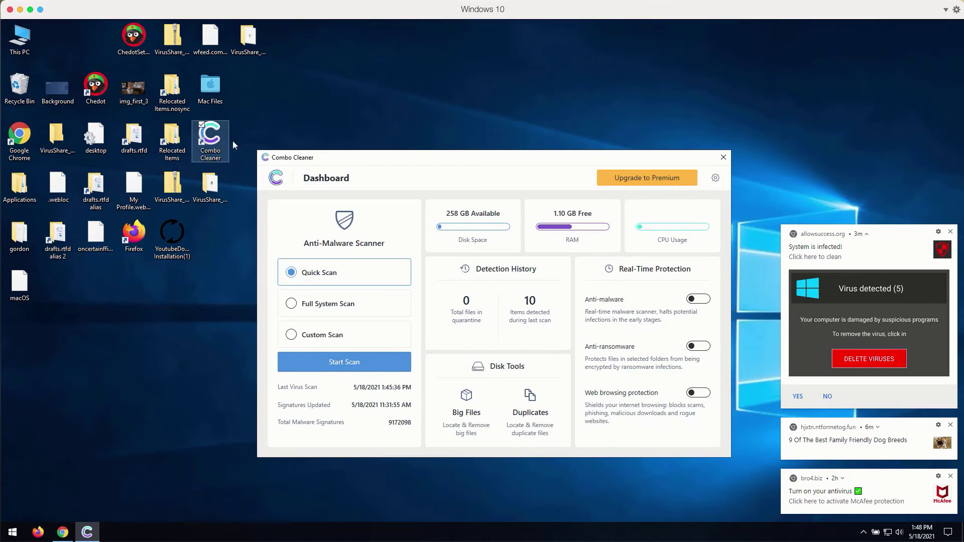
# Try Full System and Custom scans, dismiss both premium notices, and leave Big Files
pyautogui.moveTo(327, 160); pyautogui.dragTo(327, 160)
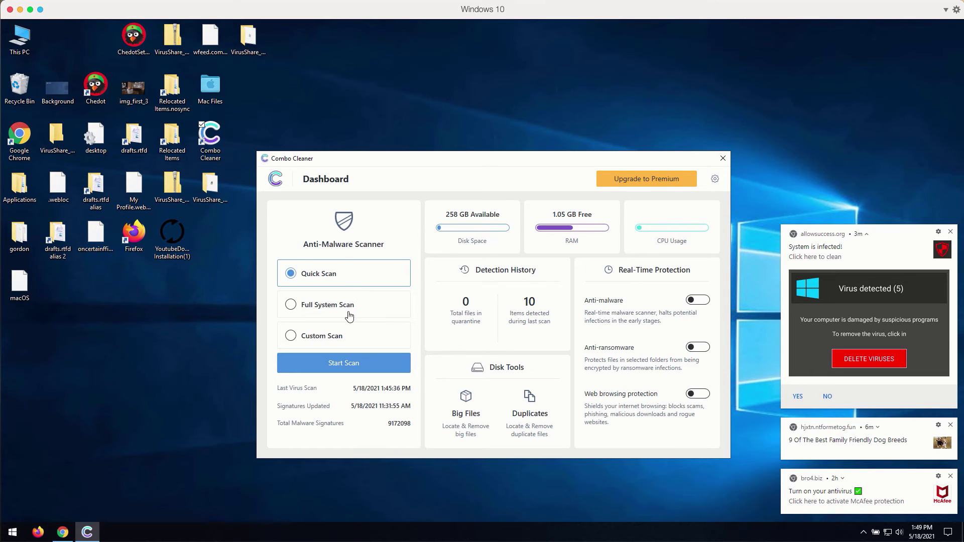
pyautogui.click(292, 307)
pyautogui.click(601, 261)
pyautogui.click(333, 336)
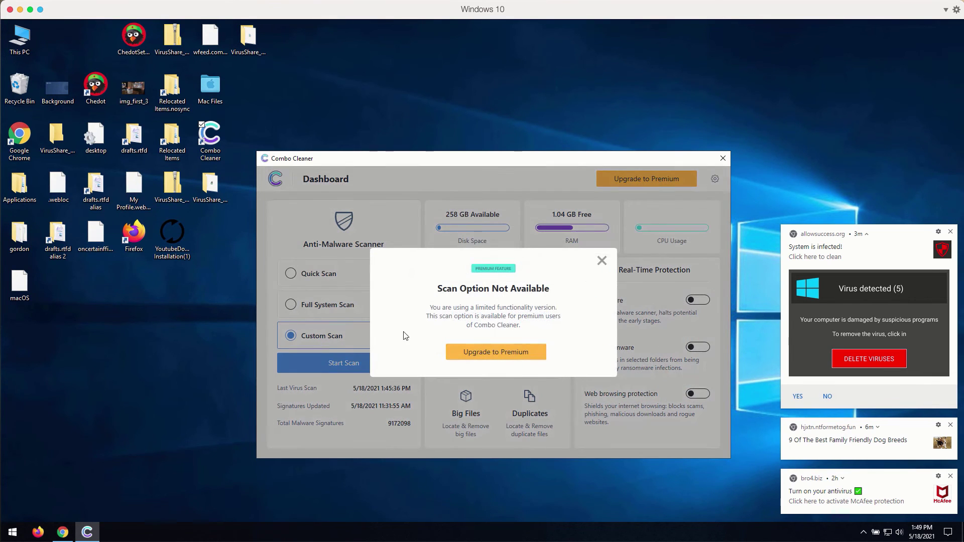
pyautogui.click(601, 261)
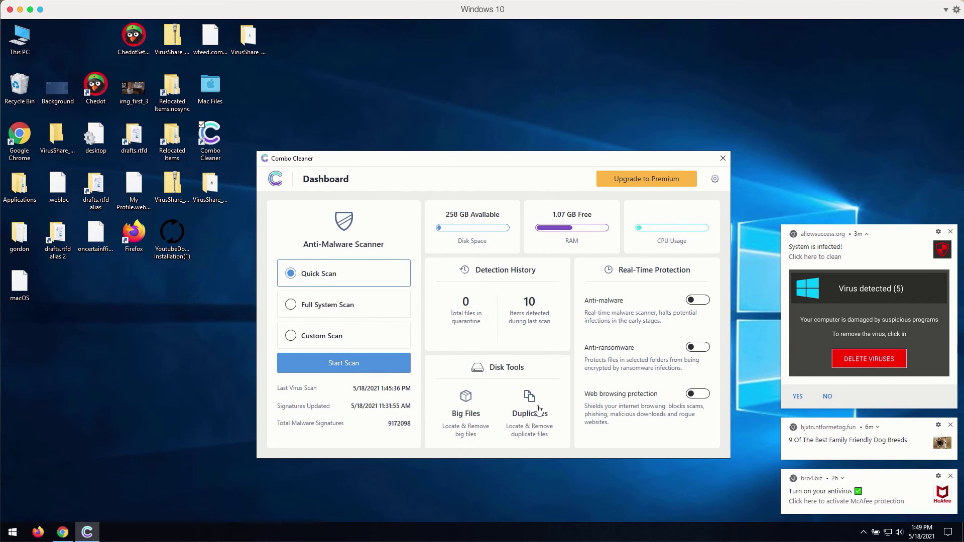
pyautogui.click(465, 409)
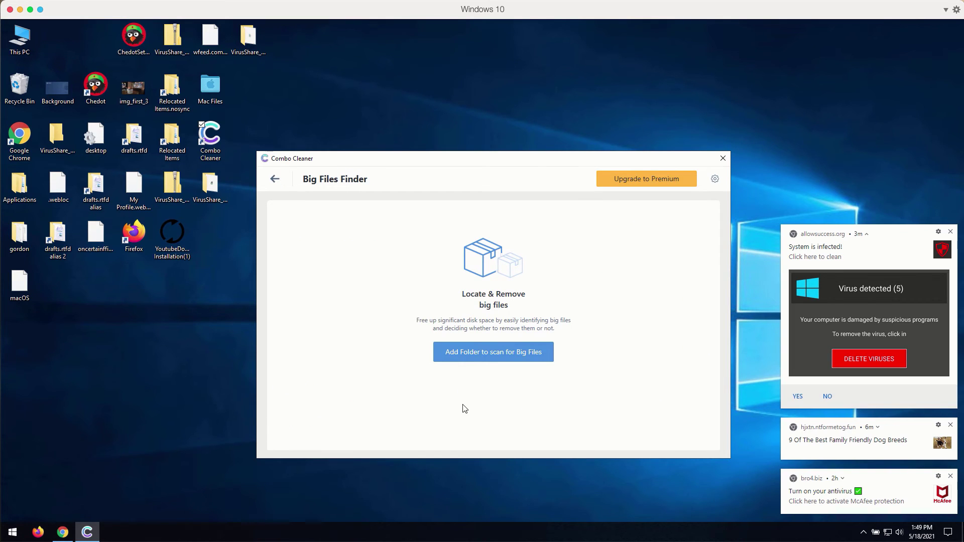
pyautogui.click(273, 181)
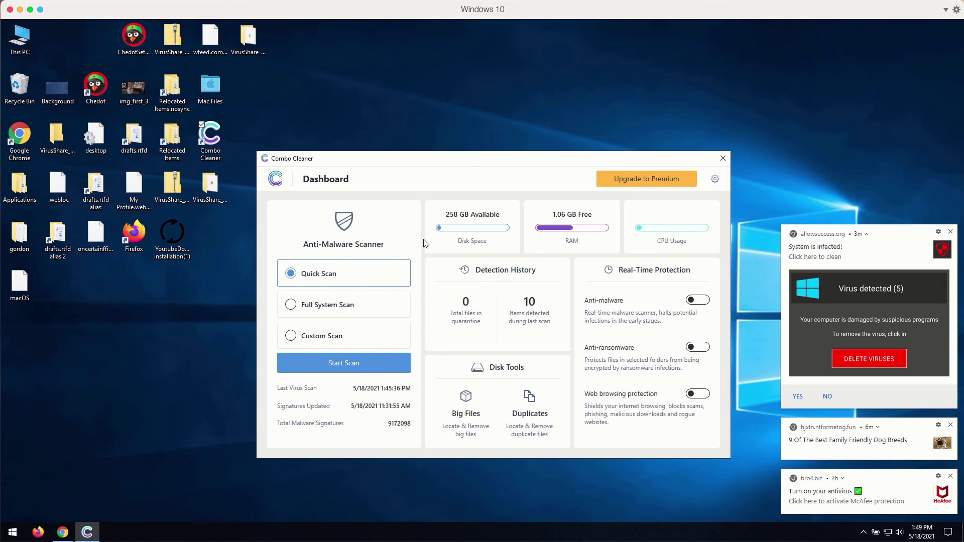
# Start the Quick Scan, then decline the cancel prompt so it keeps running
pyautogui.click(333, 366)
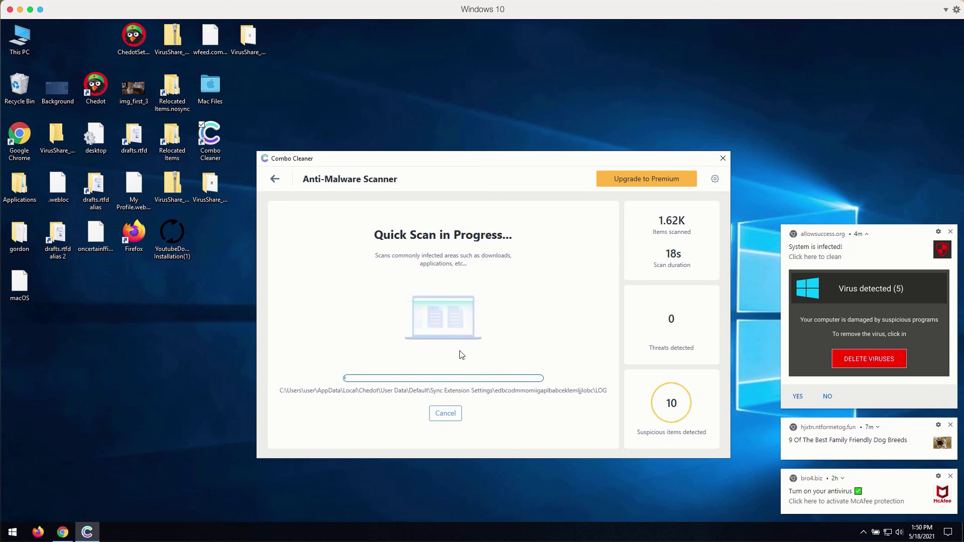
pyautogui.click(444, 413)
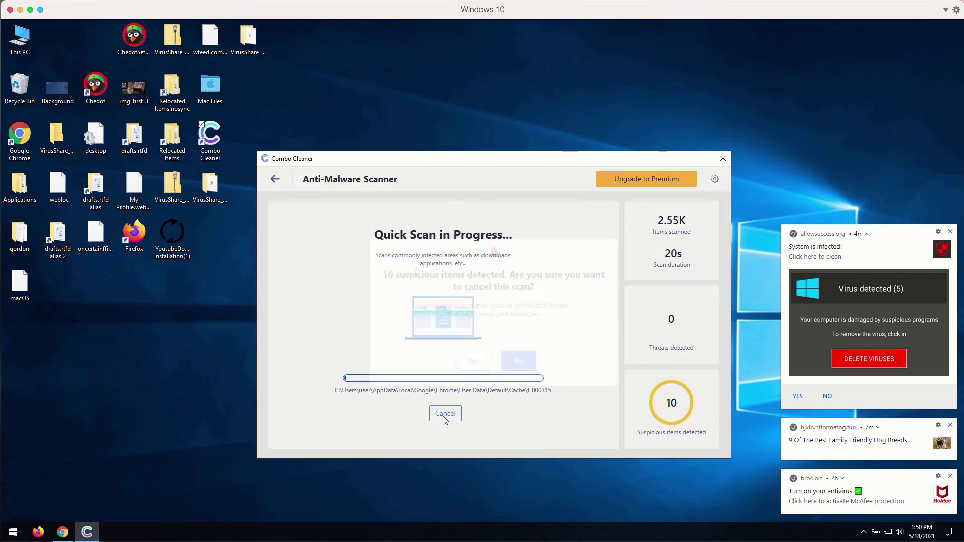
pyautogui.click(473, 363)
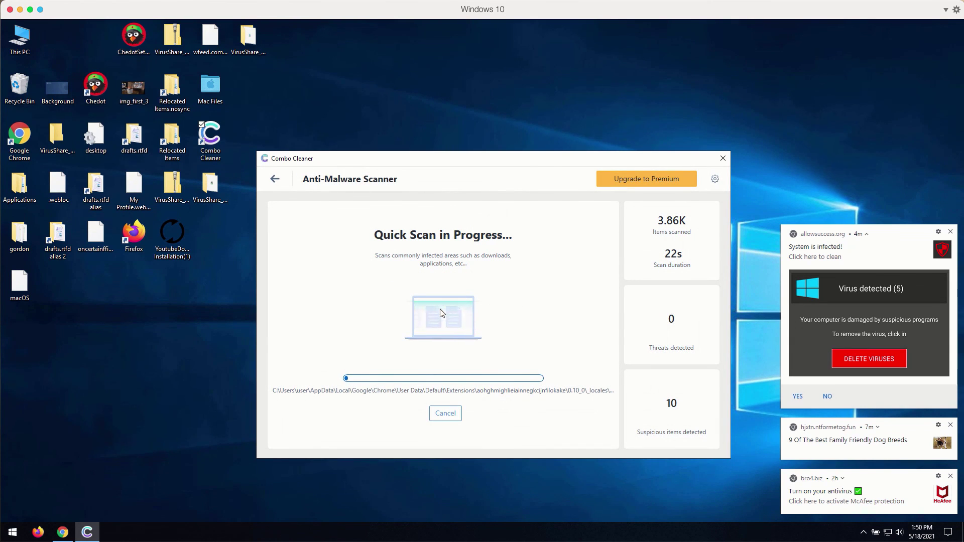